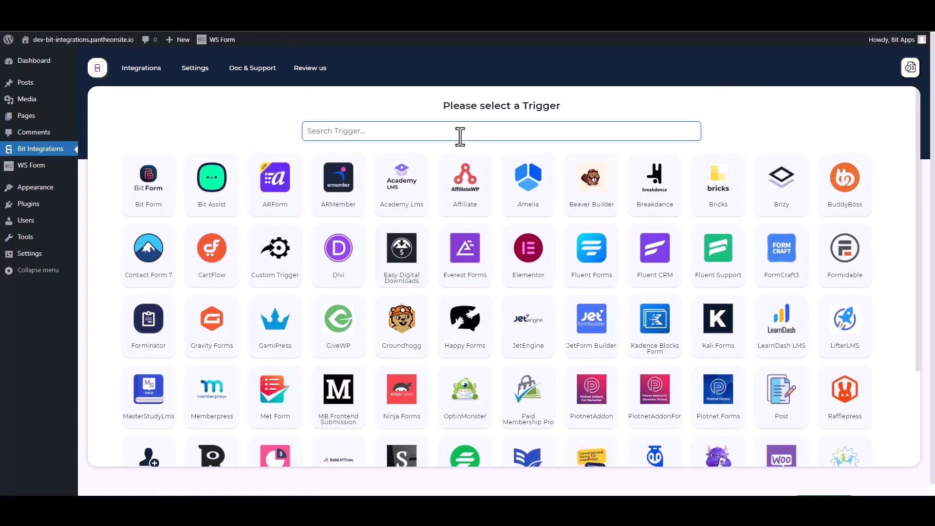
- Find WSForm among the available triggers and select it as the integration's trigger
{"action": "type", "text": "ws"}
{"action": "left_click", "coordinate": [489, 193]}
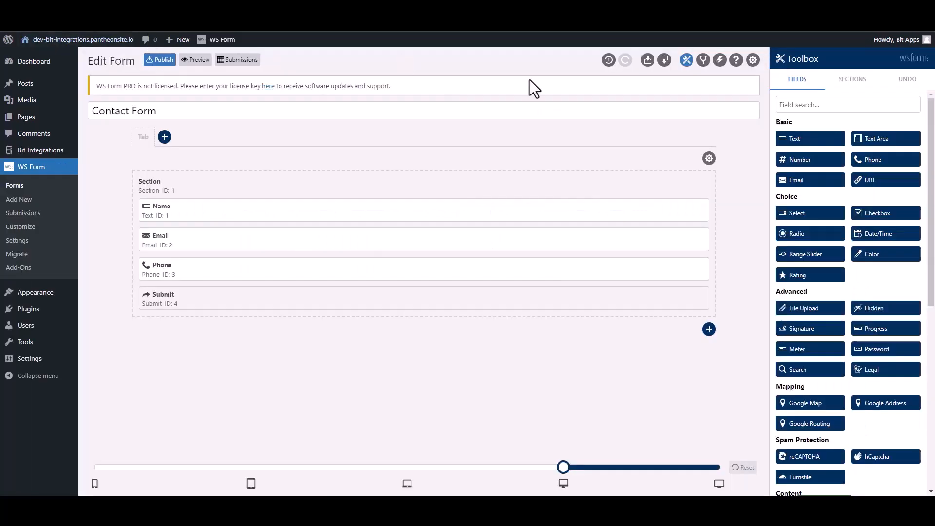
- In WS Form, add an action named "Bit Integrations" to the Contact Form and set it to Run WordPress Hook
{"action": "left_click", "coordinate": [719, 61]}
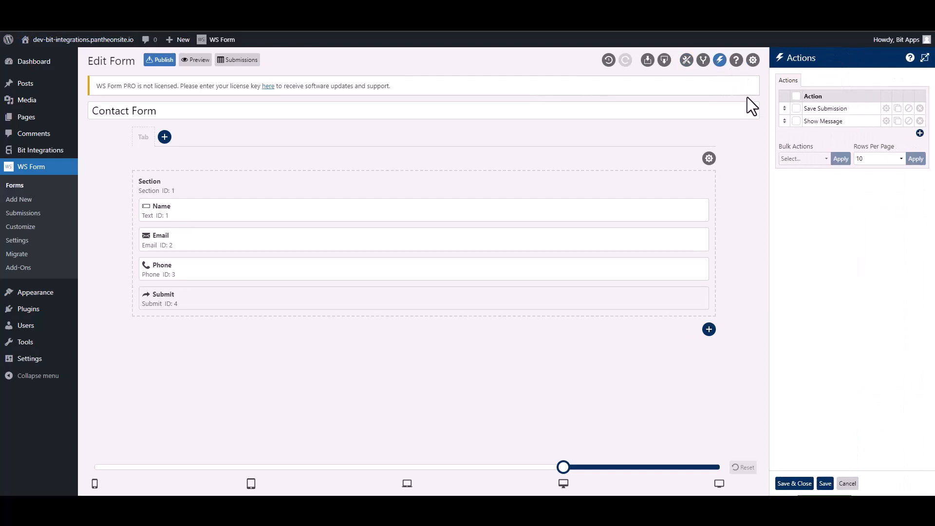
{"action": "left_click", "coordinate": [919, 133]}
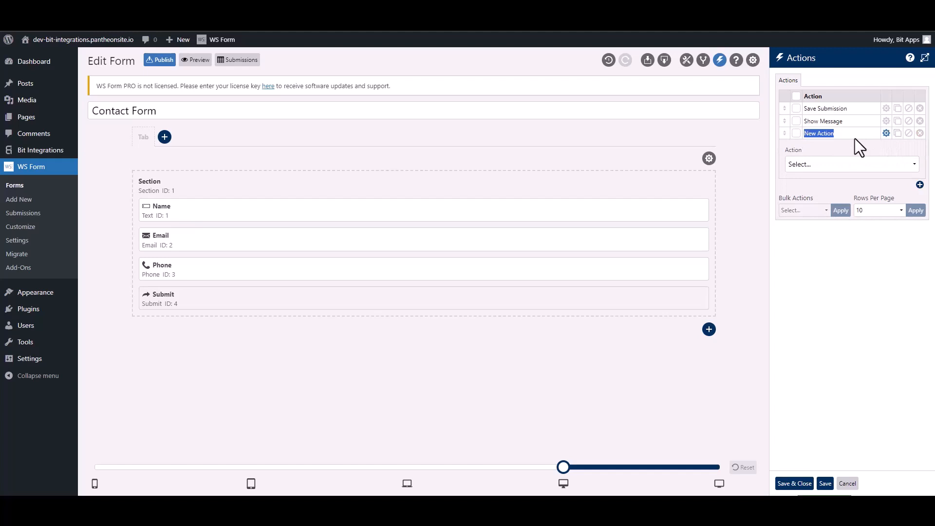
{"action": "type", "text": "Bit Integra"}
{"action": "left_click", "coordinate": [838, 165]}
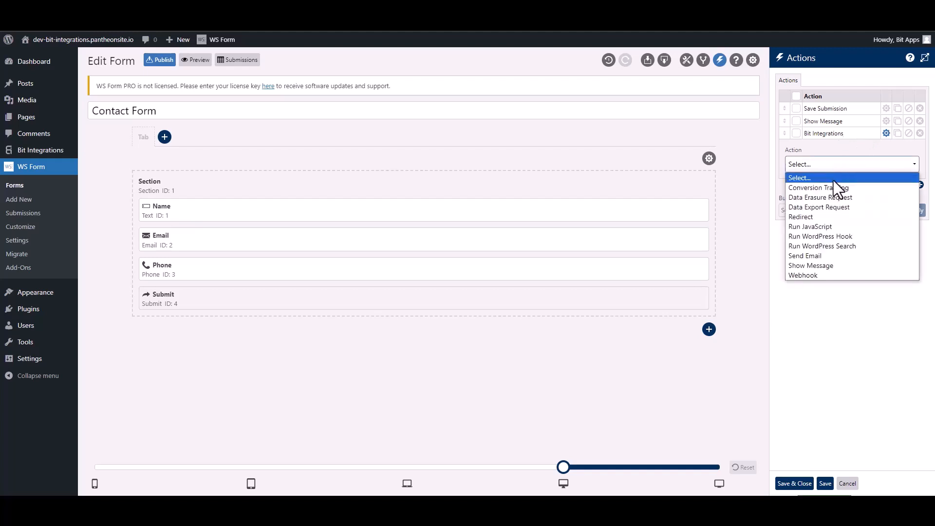
{"action": "left_click", "coordinate": [848, 235]}
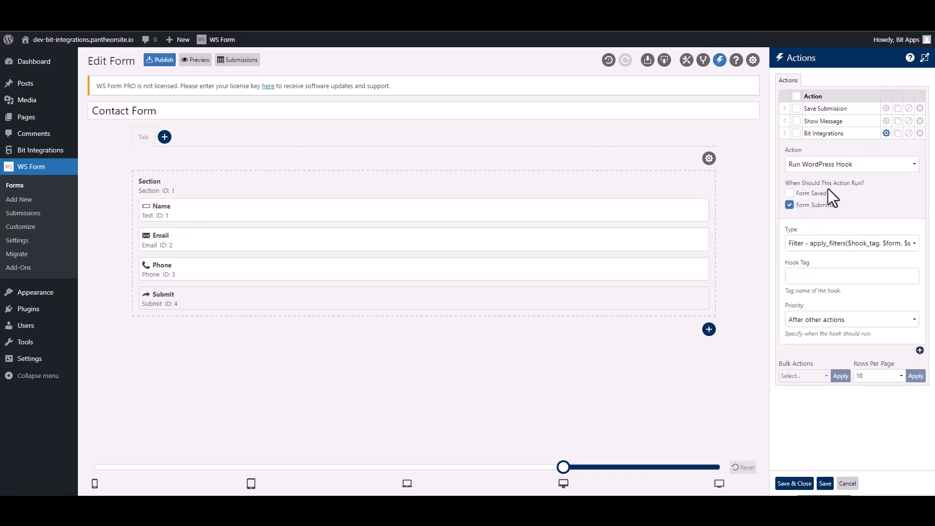
- Set the hook type to Action, enter the hook tag ws_form_action_for_bi from the Bit Integrations note, and save and close the form actions
{"action": "left_click", "coordinate": [811, 245]}
{"action": "left_click", "coordinate": [813, 266]}
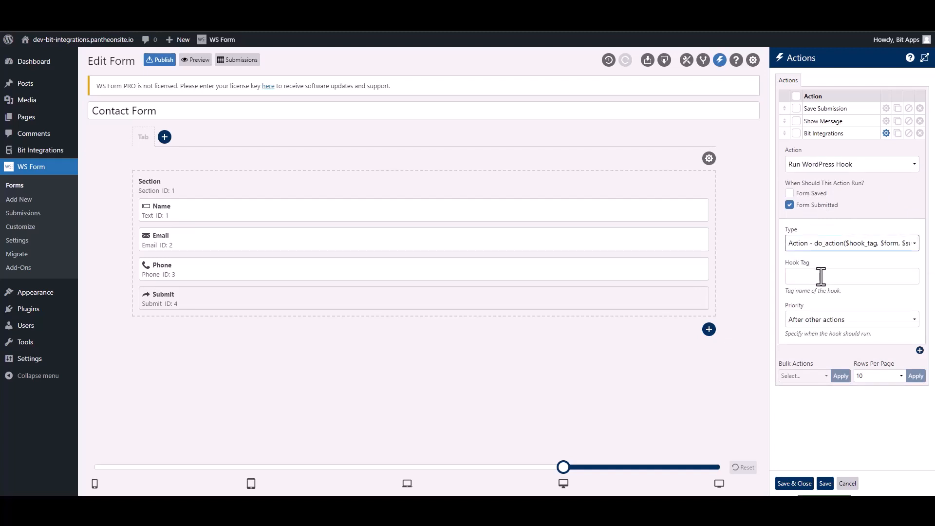
{"action": "left_click", "coordinate": [821, 277]}
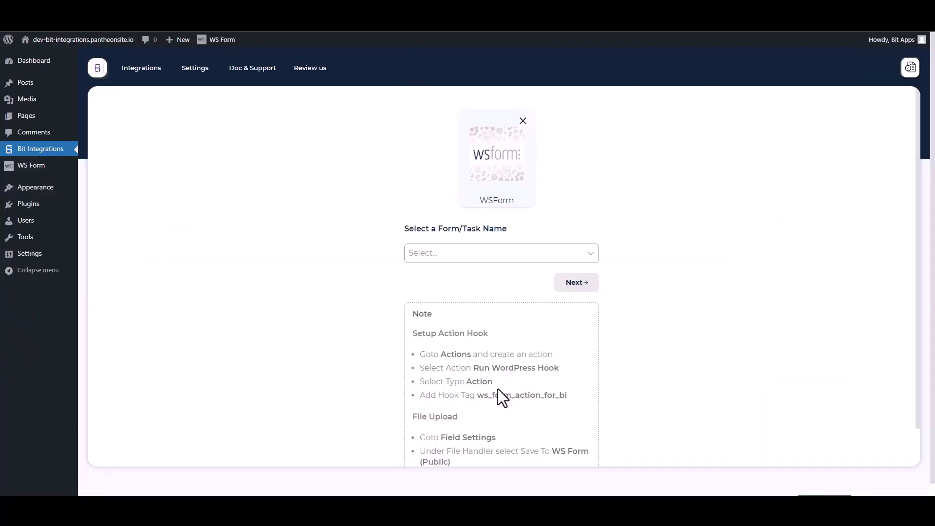
{"action": "left_click_drag", "start_coordinate": [574, 401], "coordinate": [481, 394]}
{"action": "key", "text": "ctrl+c"}
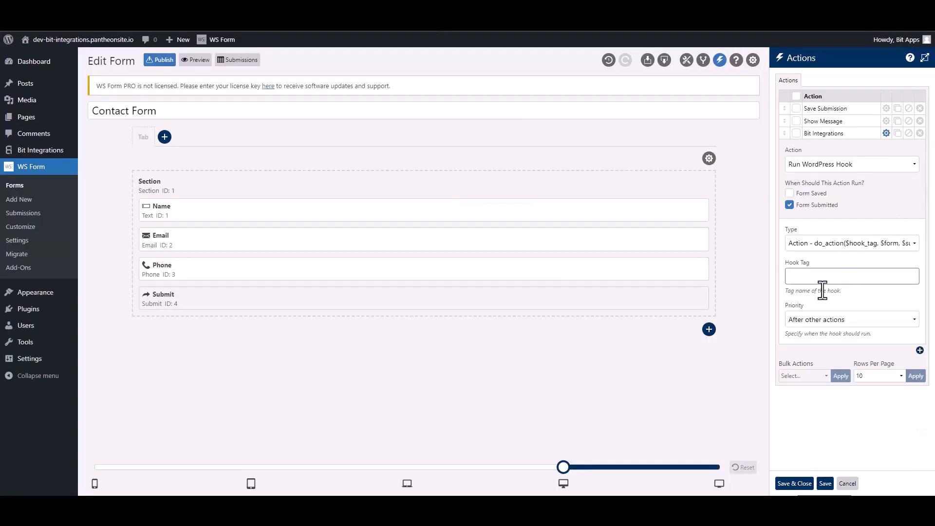
{"action": "left_click", "coordinate": [819, 276]}
{"action": "key", "text": "ctrl+v"}
{"action": "left_click", "coordinate": [799, 484]}
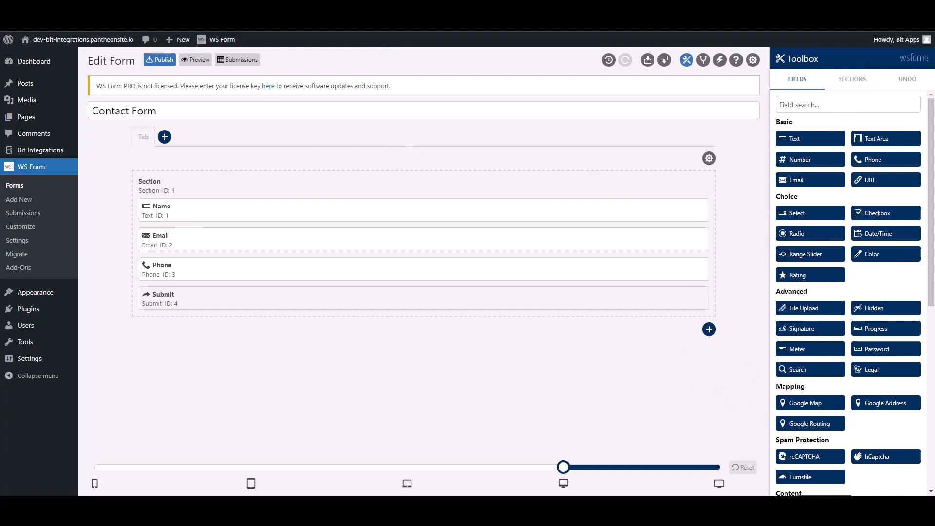
- Switch back to Bit Integrations and choose Contact Form as the WSForm trigger's form
{"action": "left_click", "coordinate": [115, 9]}
{"action": "left_click", "coordinate": [346, 228]}
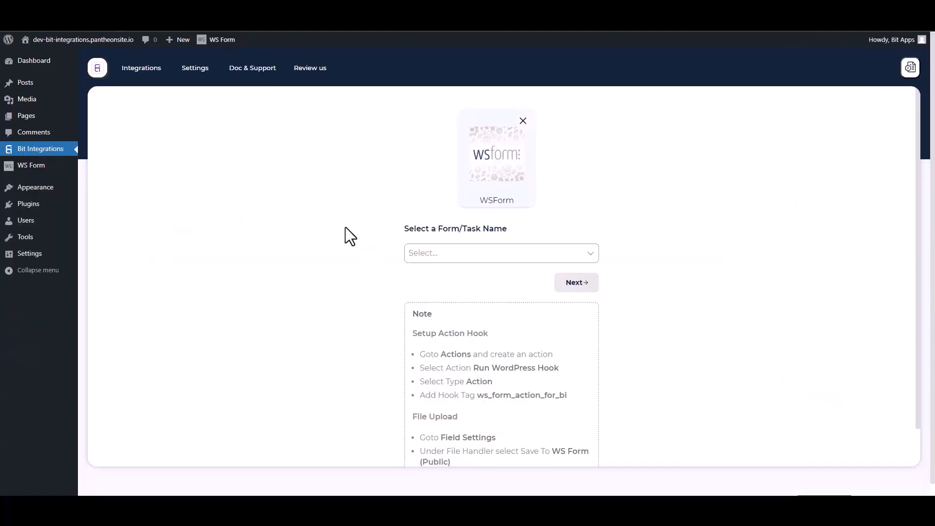
{"action": "left_click", "coordinate": [456, 252]}
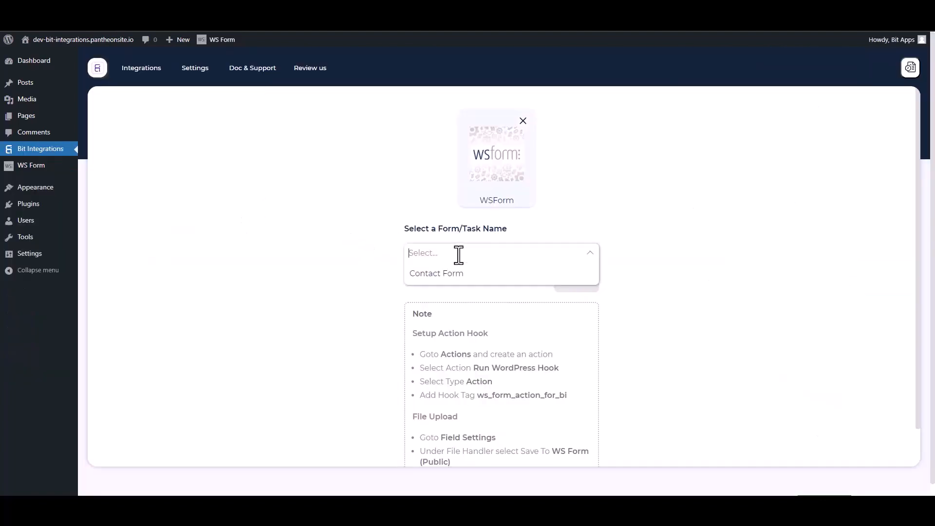
{"action": "left_click", "coordinate": [435, 274]}
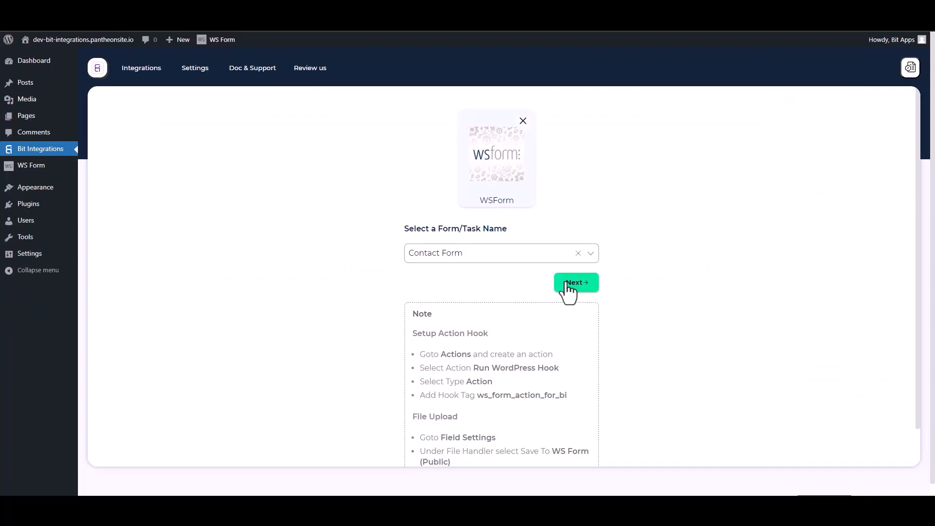
- Choose Zoho CRM as the integration's action and set its data center to zoho.com
{"action": "left_click", "coordinate": [492, 112]}
{"action": "type", "text": "z"}
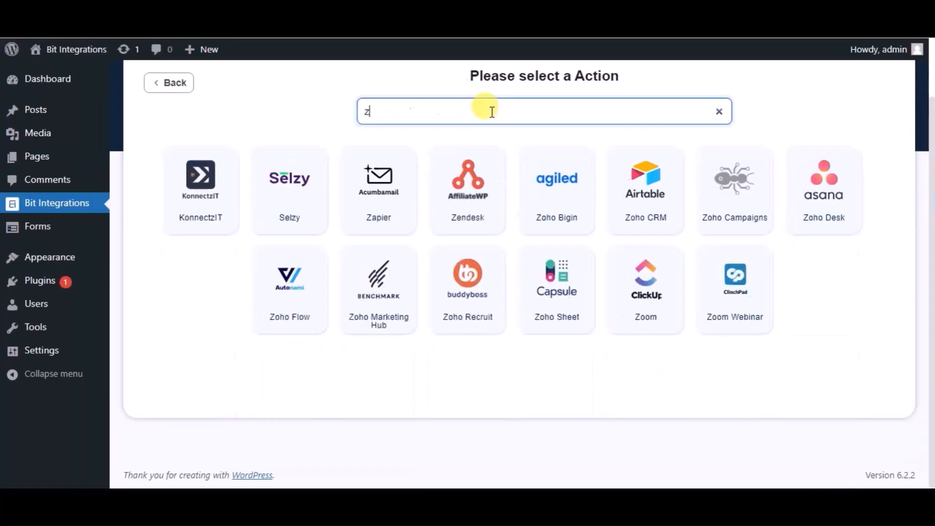
{"action": "type", "text": "oho cr"}
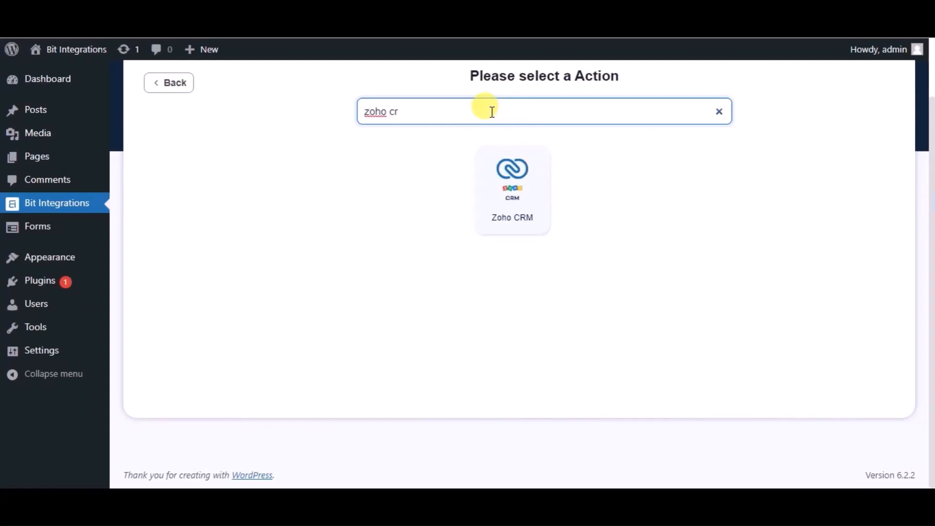
{"action": "left_click", "coordinate": [507, 184]}
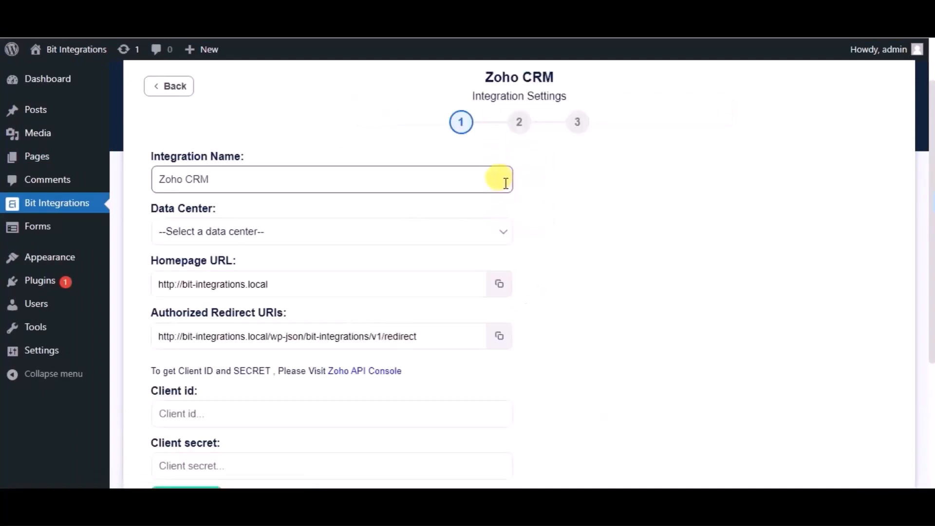
{"action": "left_click", "coordinate": [296, 235]}
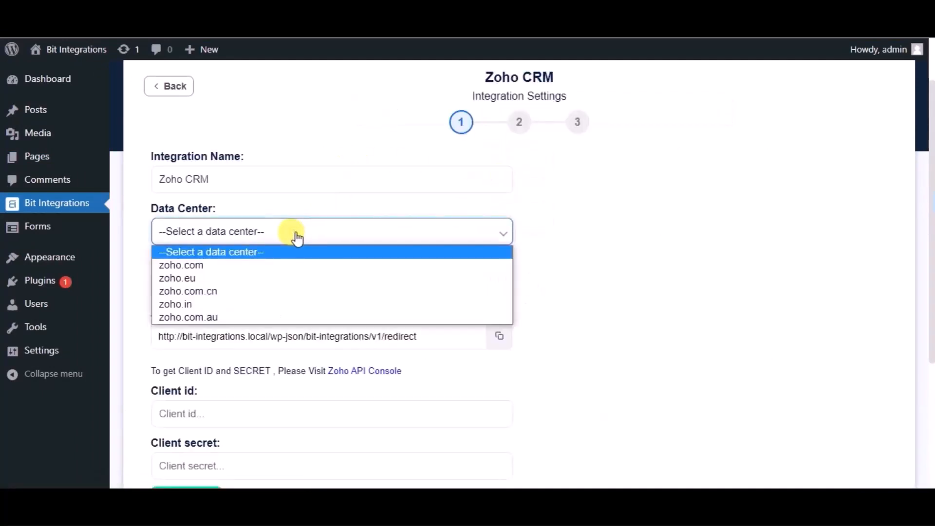
{"action": "left_click", "coordinate": [214, 265]}
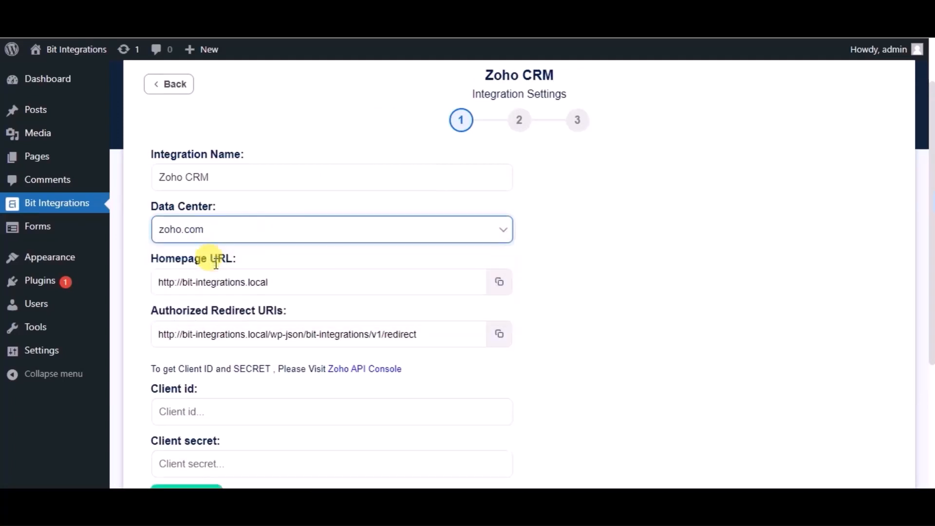
- Open the Zoho API Console from the integration settings and start a new Server-based Applications client named "Bit Integrations"
{"action": "scroll", "coordinate": [216, 263], "scroll_direction": "down", "scroll_amount": 2}
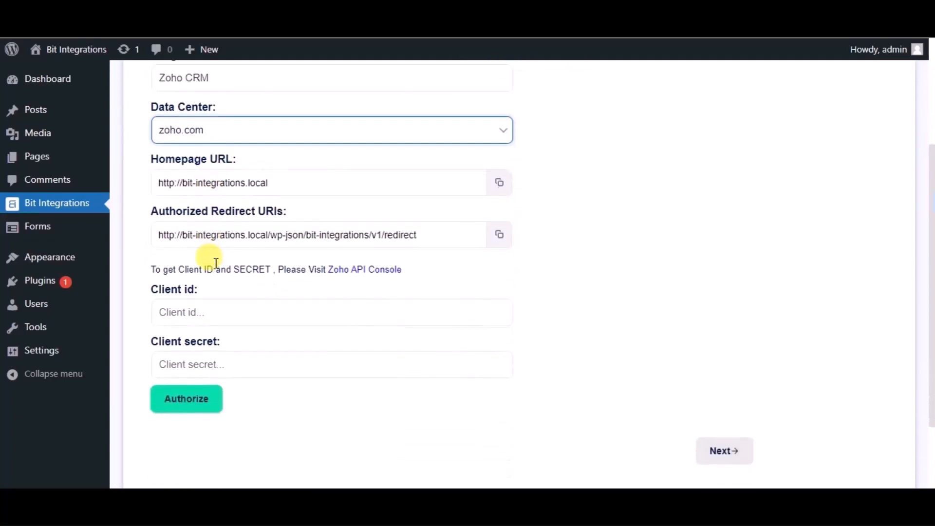
{"action": "left_click", "coordinate": [359, 281]}
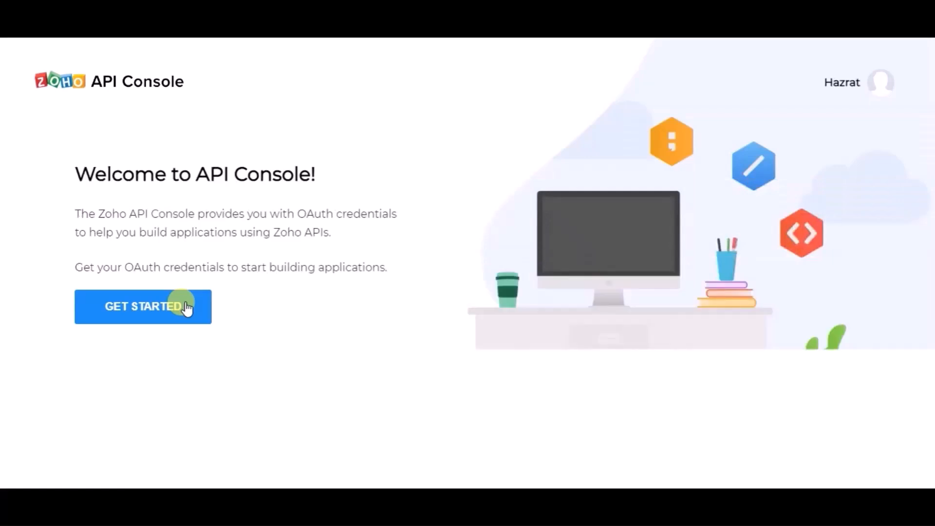
{"action": "left_click", "coordinate": [186, 308]}
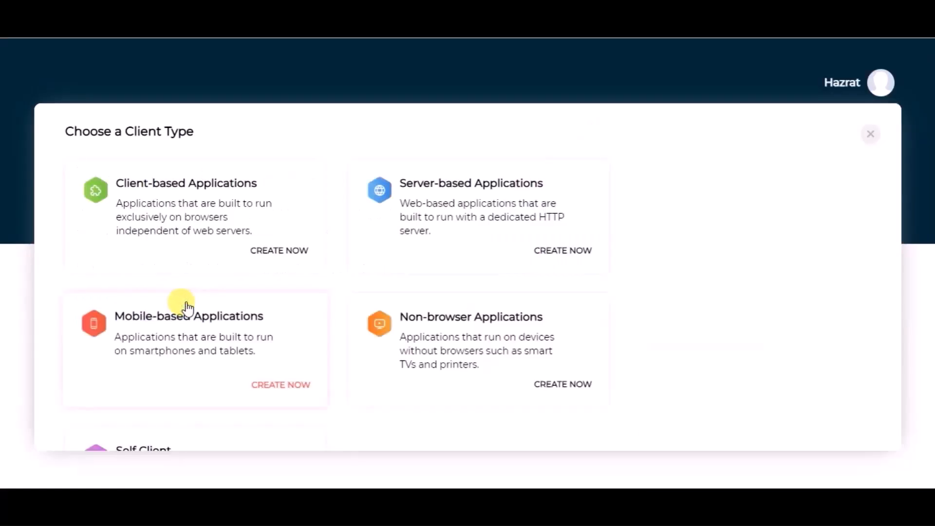
{"action": "left_click", "coordinate": [432, 211]}
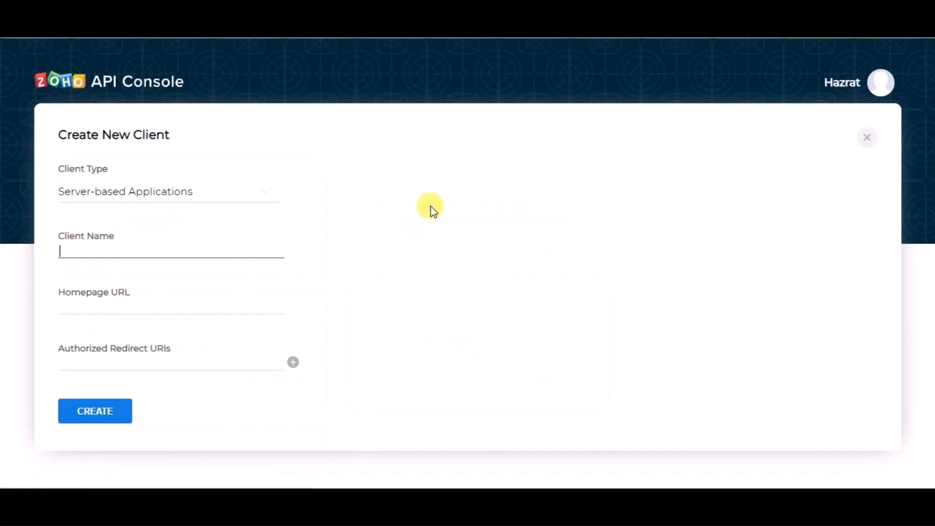
{"action": "left_click", "coordinate": [134, 251]}
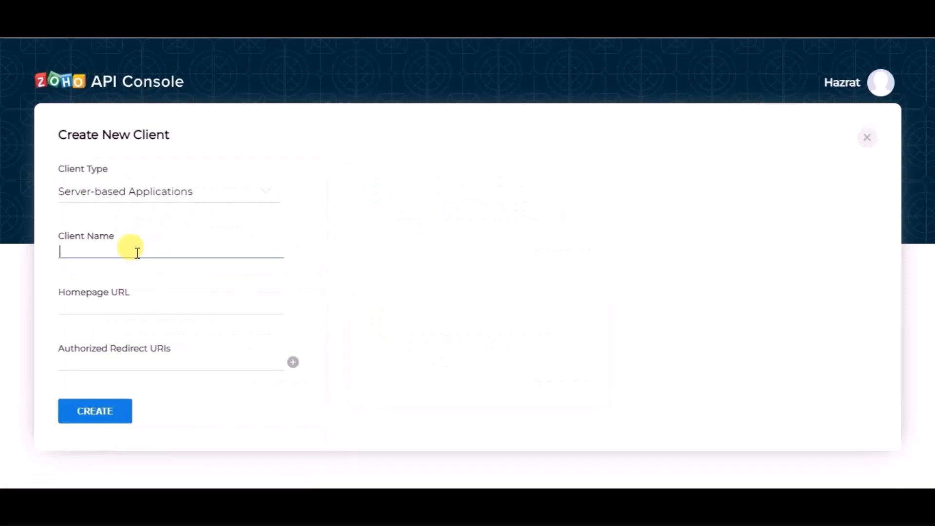
{"action": "type", "text": "Bit Integrations"}
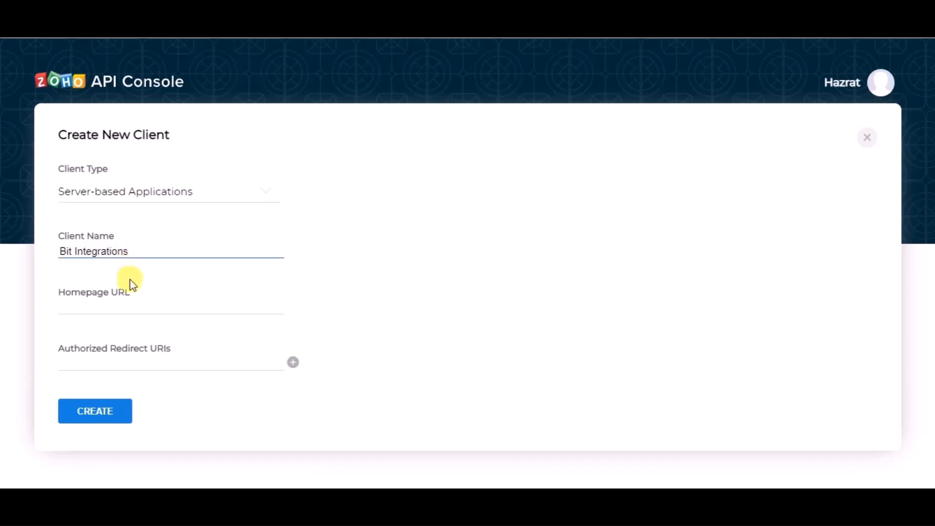
- Copy the homepage URL and authorized redirect URI from Bit Integrations into the new Zoho client and create it
{"action": "left_click", "coordinate": [124, 300]}
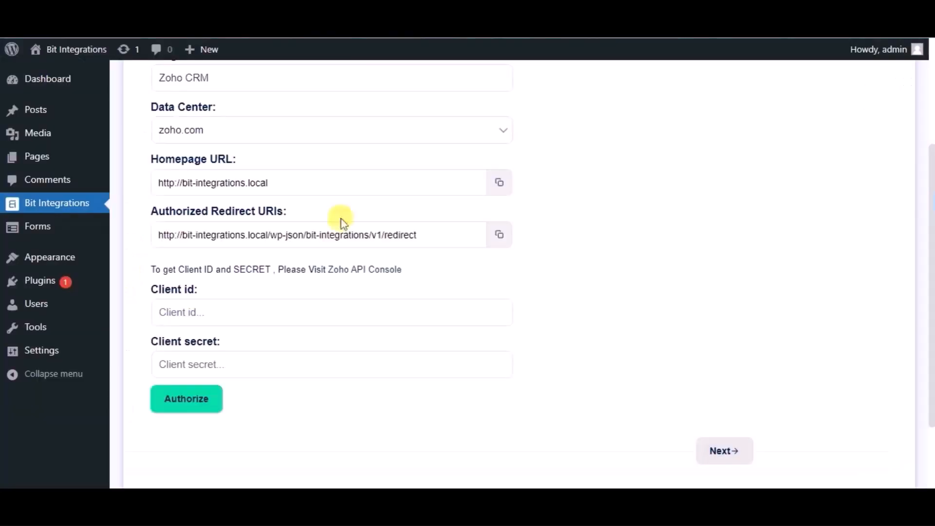
{"action": "left_click", "coordinate": [499, 182]}
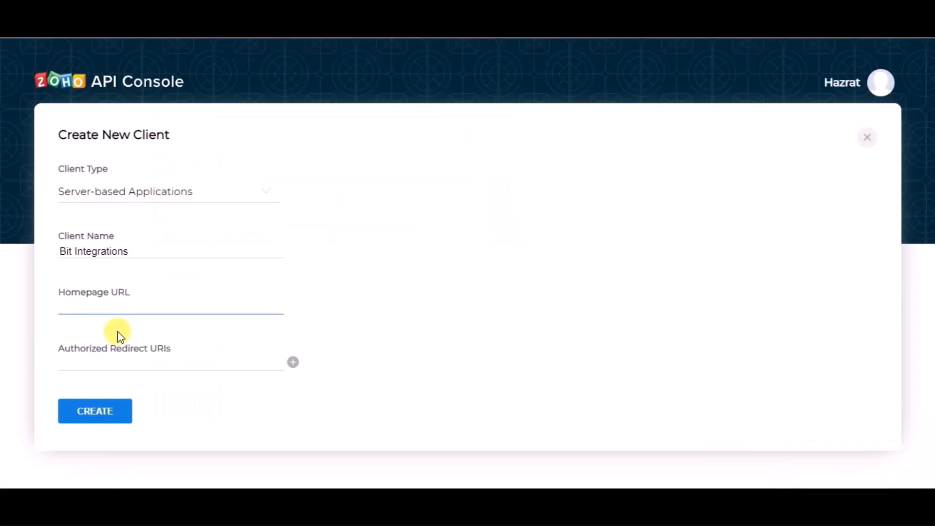
{"action": "key", "text": "ctrl+v"}
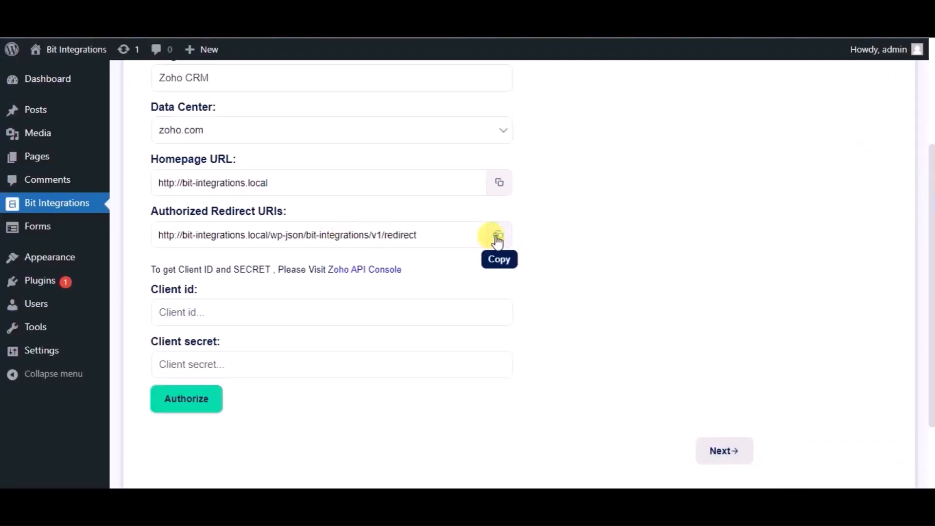
{"action": "left_click", "coordinate": [499, 234]}
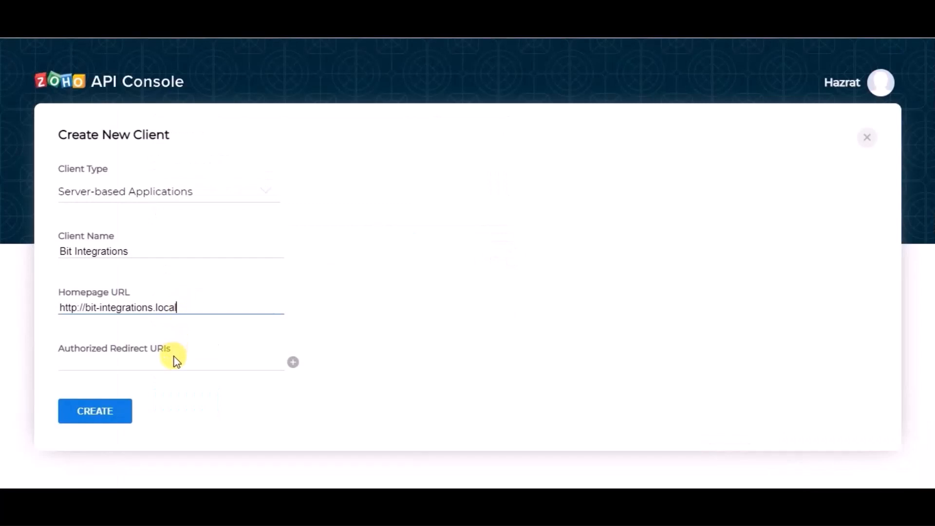
{"action": "left_click", "coordinate": [174, 359]}
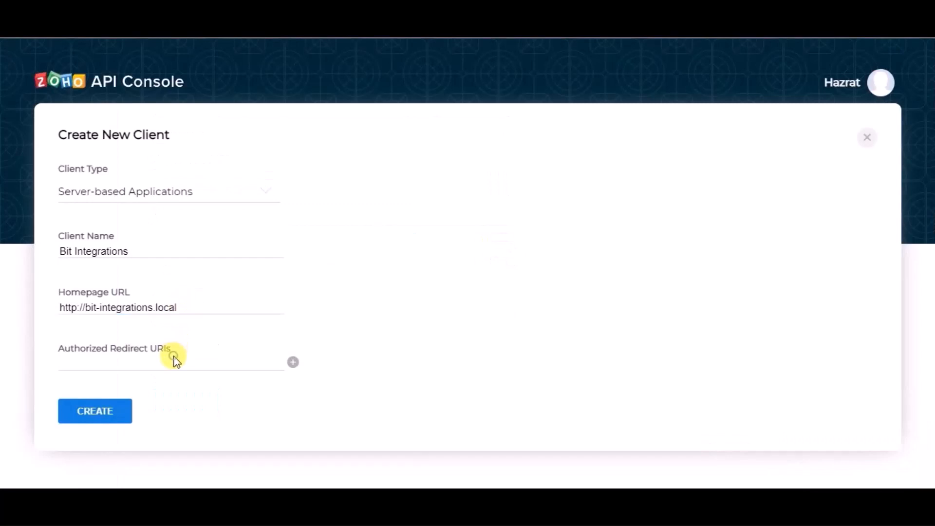
{"action": "key", "text": "ctrl+v"}
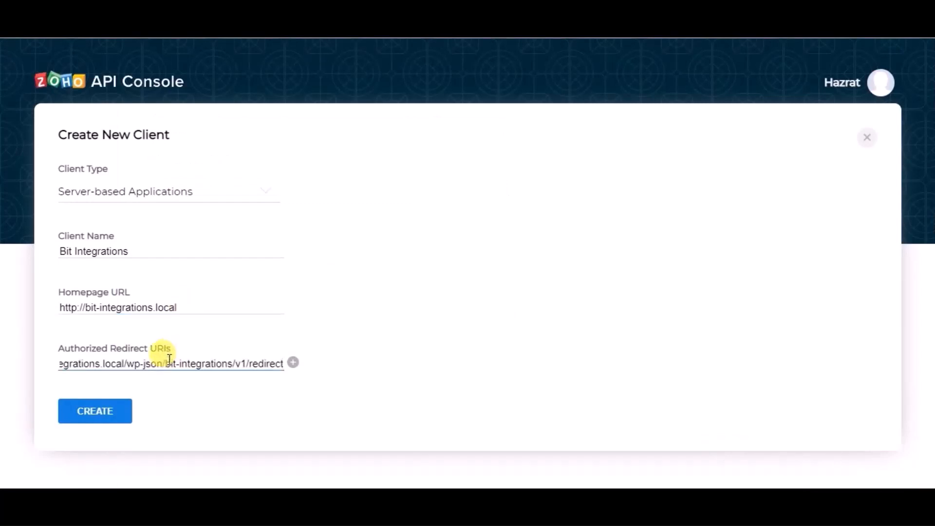
{"action": "left_click", "coordinate": [125, 417]}
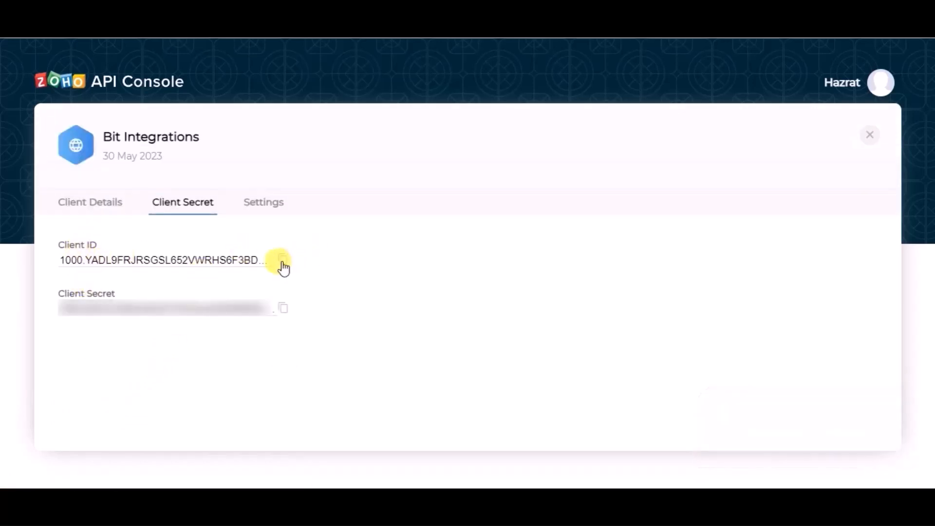
- Copy the client ID from the Zoho API Console into the Client id field of the Zoho CRM integration settings
{"action": "left_click", "coordinate": [282, 261]}
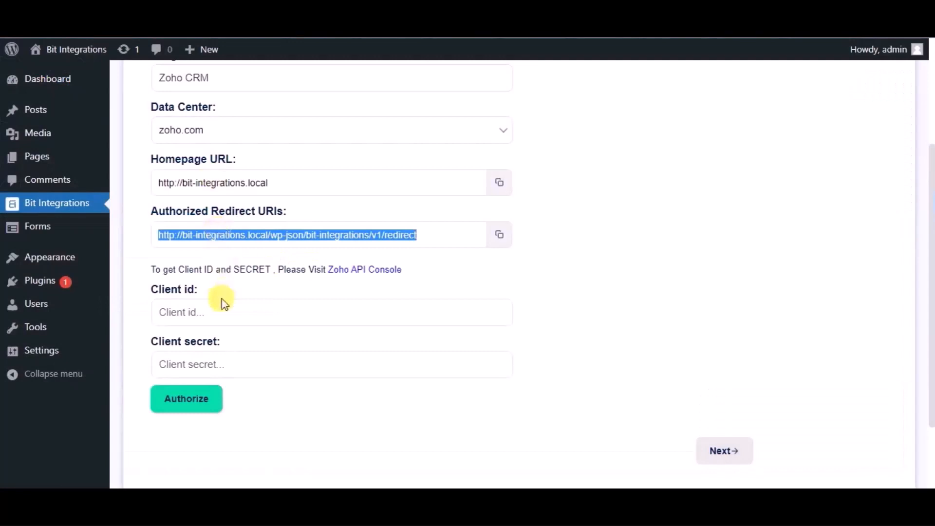
{"action": "left_click", "coordinate": [222, 310]}
{"action": "key", "text": "ctrl+v"}
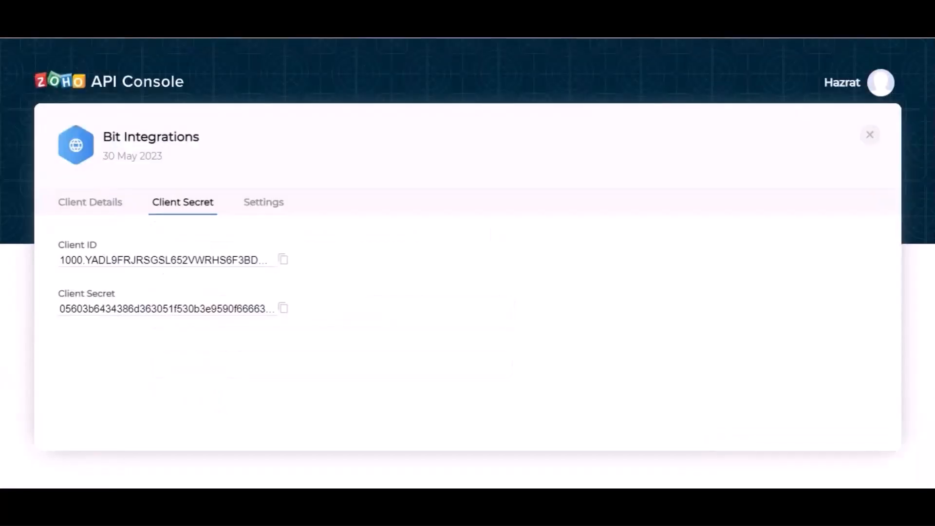
- Copy the client secret from Zoho into the Client secret field and authorize the connection, accepting the requested CRM access
{"action": "left_click", "coordinate": [280, 308]}
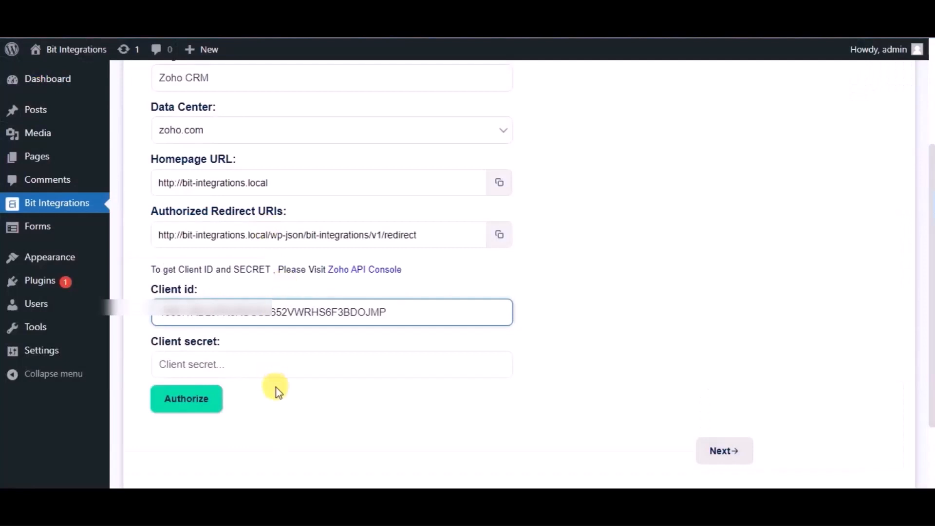
{"action": "left_click", "coordinate": [278, 366]}
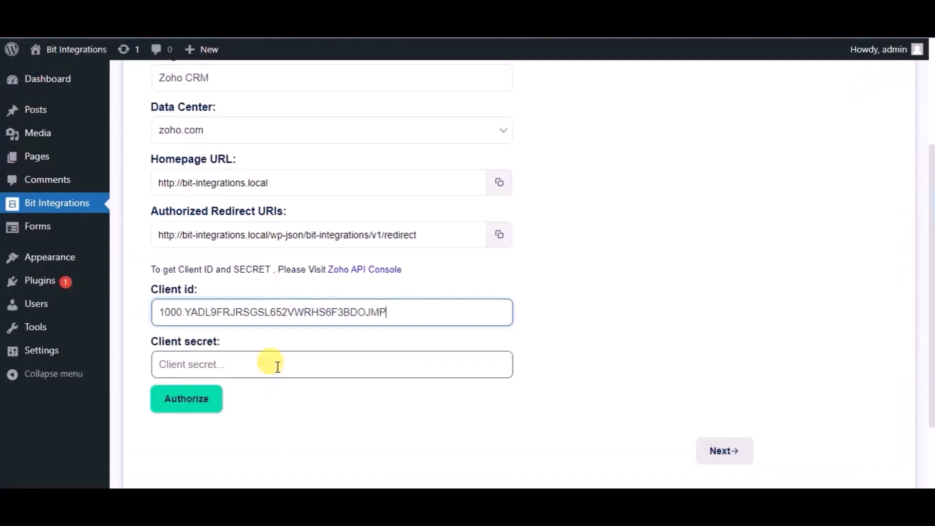
{"action": "key", "text": "ctrl+v"}
{"action": "left_click", "coordinate": [203, 411]}
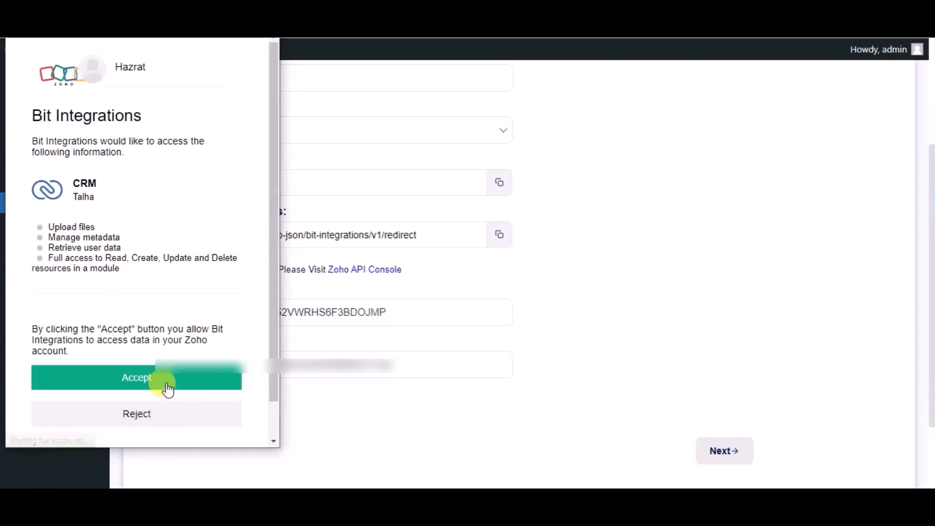
{"action": "left_click", "coordinate": [167, 387]}
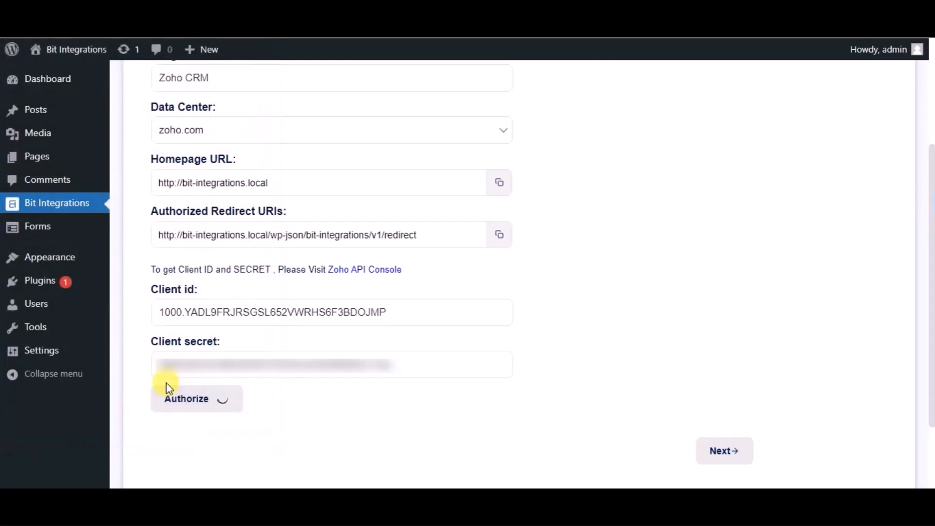
- Continue from the authorized connection to the Zoho CRM mapping settings and choose Leads as the module
{"action": "scroll", "coordinate": [682, 375], "scroll_direction": "down", "scroll_amount": 2}
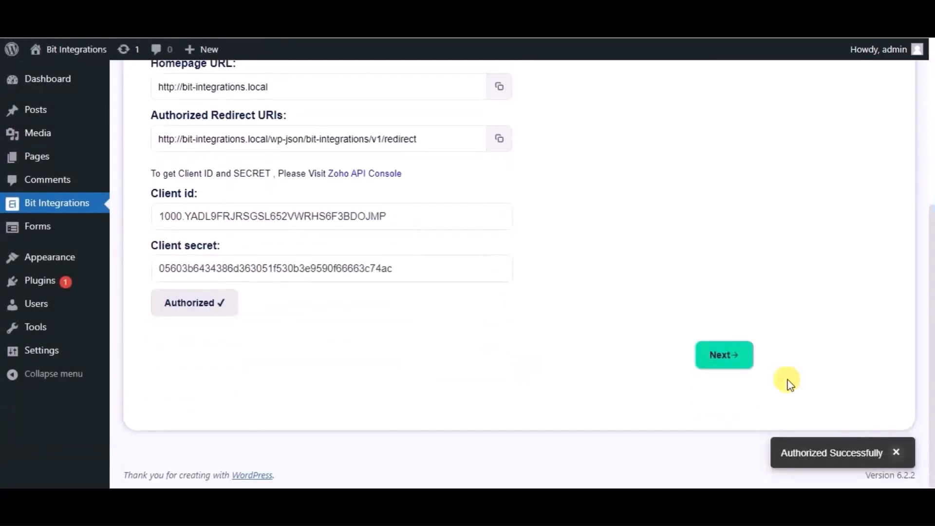
{"action": "left_click", "coordinate": [734, 359]}
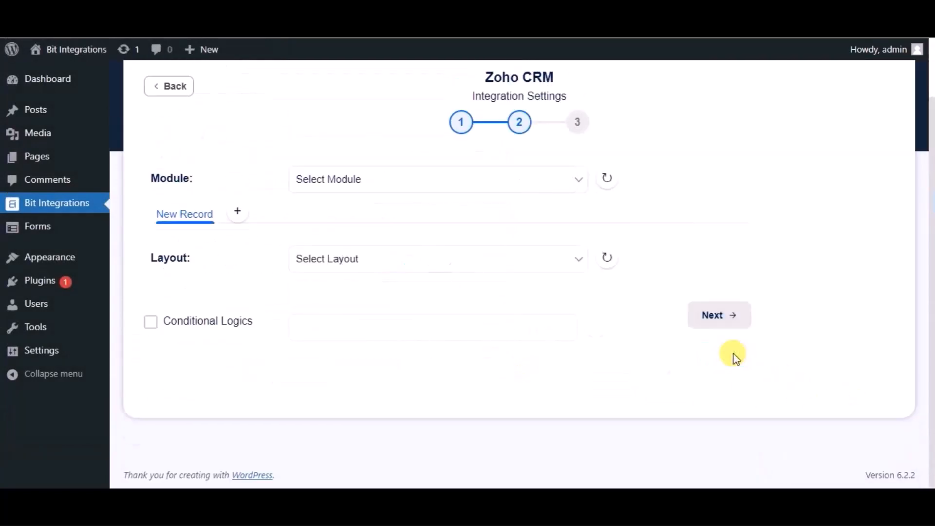
{"action": "left_click", "coordinate": [460, 190]}
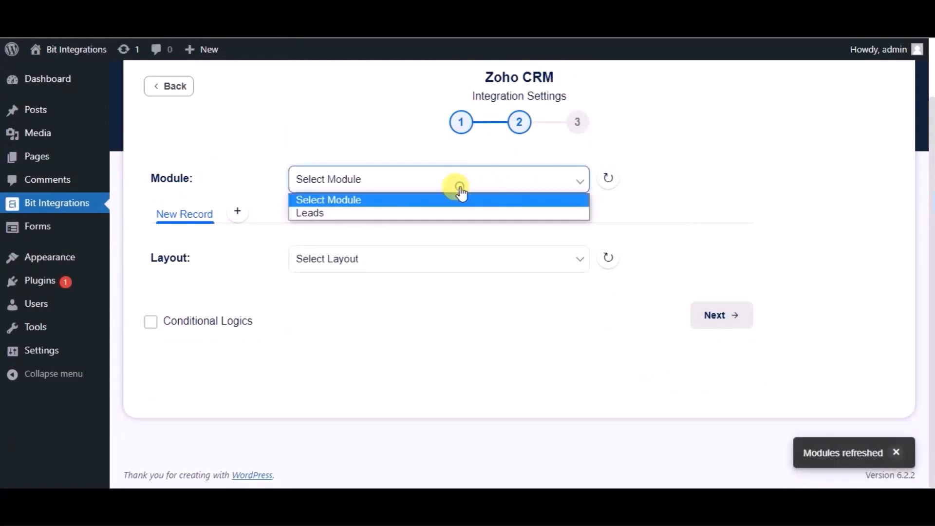
{"action": "left_click", "coordinate": [379, 214]}
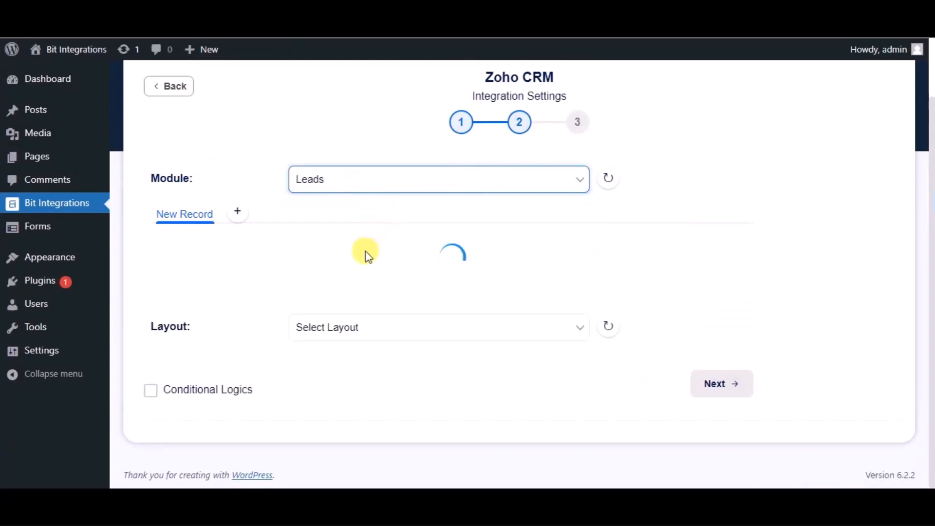
- Map the form's Name field to the Zoho Last Name field in the field map
{"action": "scroll", "coordinate": [365, 257], "scroll_direction": "down", "scroll_amount": 2}
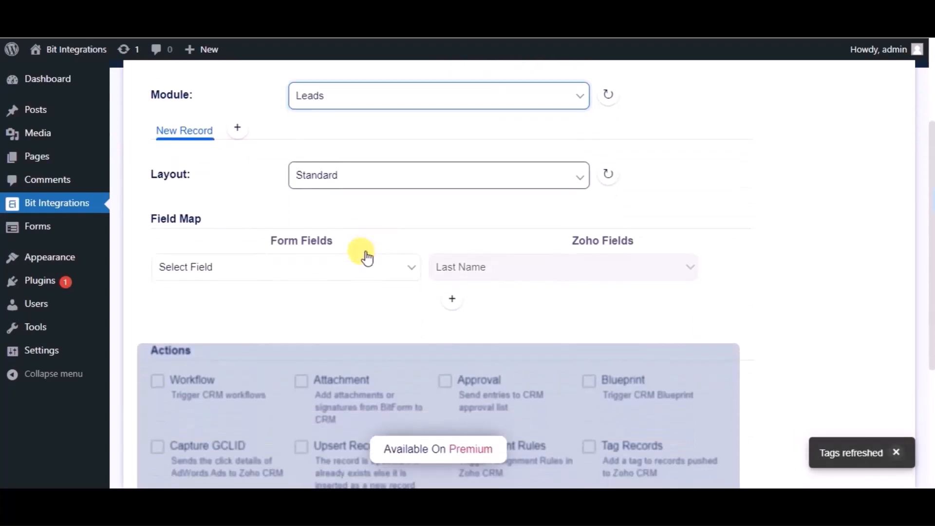
{"action": "left_click", "coordinate": [334, 270]}
{"action": "left_click", "coordinate": [216, 312]}
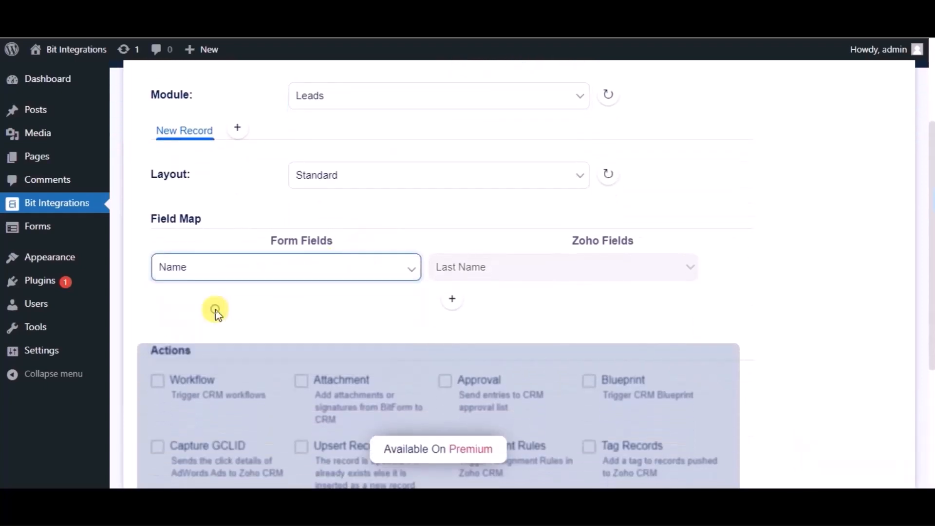
- Add a field map row that maps the form's Email address to the Zoho Email field
{"action": "left_click", "coordinate": [444, 306]}
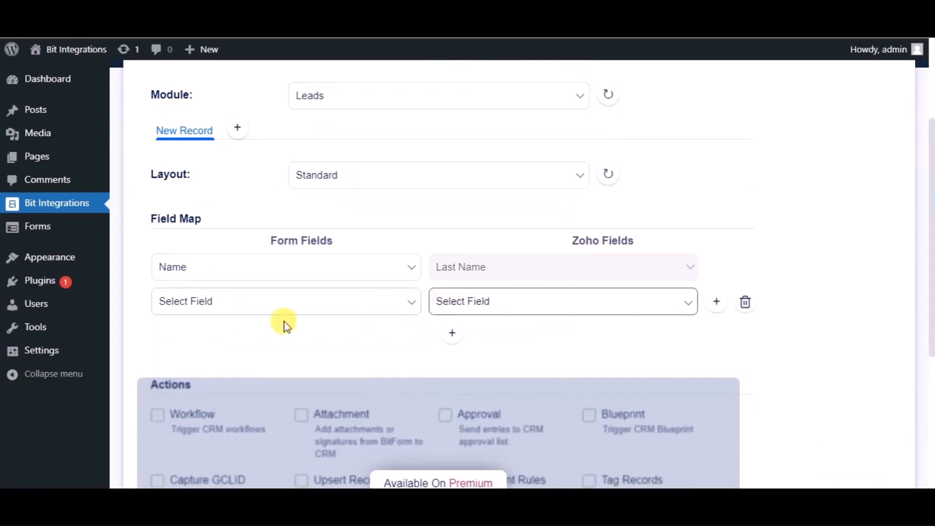
{"action": "left_click", "coordinate": [230, 313]}
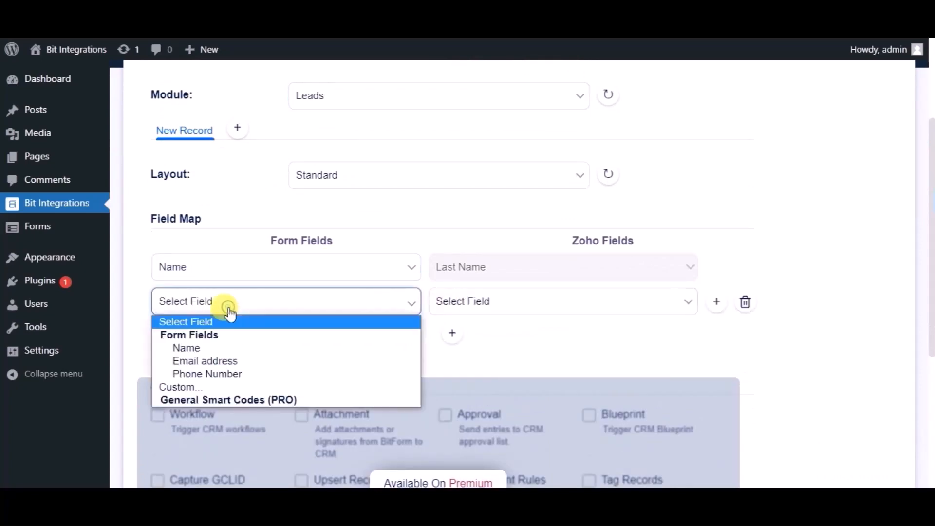
{"action": "left_click", "coordinate": [208, 361]}
{"action": "left_click", "coordinate": [482, 303]}
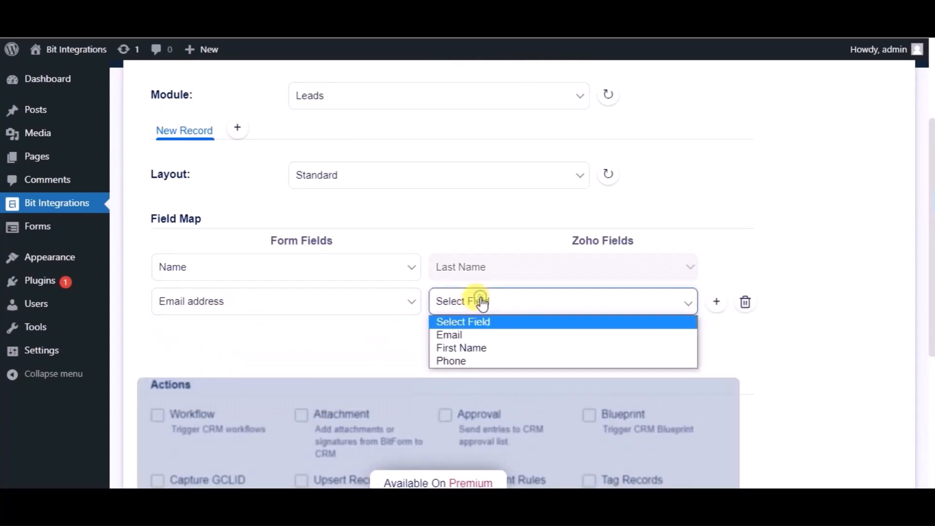
{"action": "left_click", "coordinate": [460, 333]}
- Add another field map row that maps the form's Phone Number to the Zoho Phone field
{"action": "left_click", "coordinate": [453, 334]}
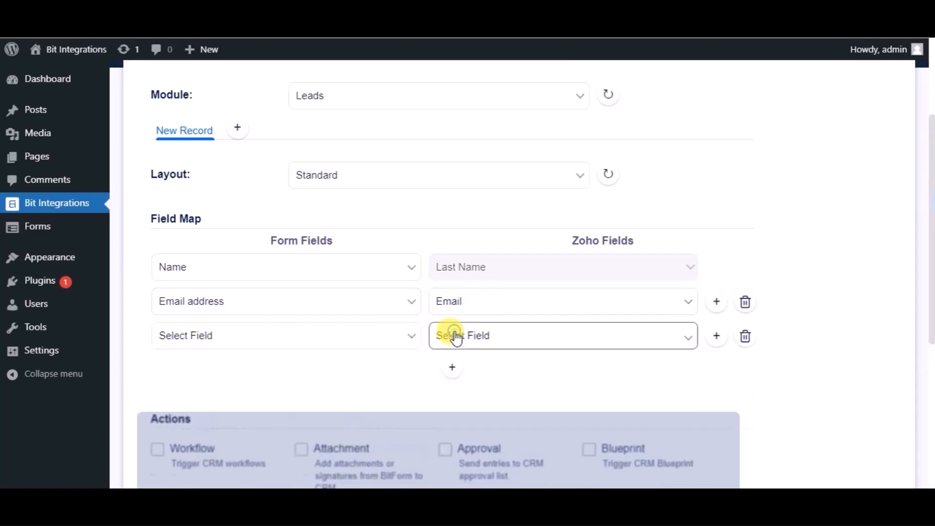
{"action": "left_click", "coordinate": [299, 339]}
{"action": "left_click", "coordinate": [219, 408]}
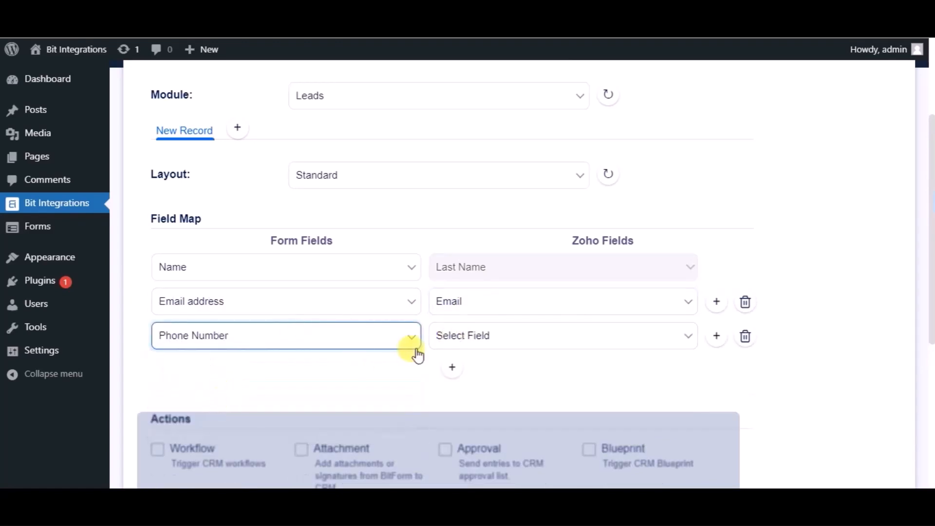
{"action": "left_click", "coordinate": [440, 345]}
{"action": "left_click", "coordinate": [443, 395]}
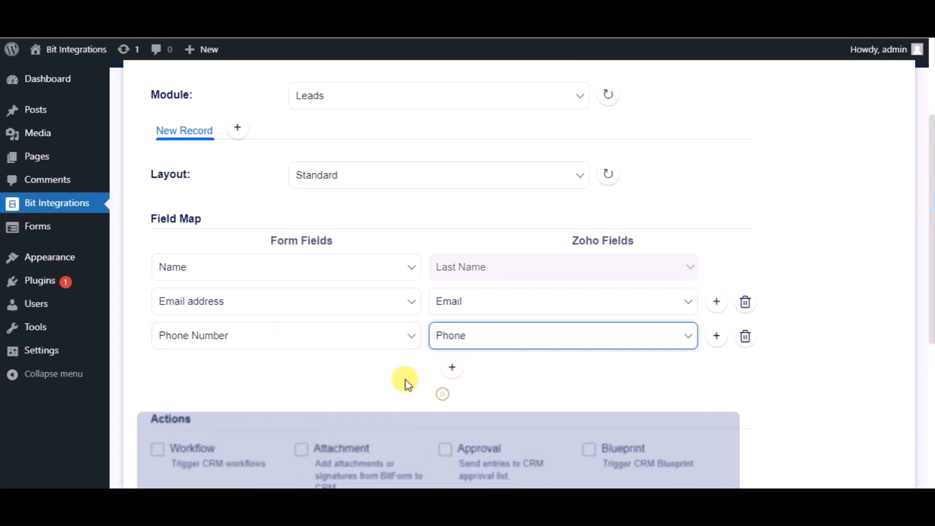
- Leave the optional actions and conditional logic unset, proceed to the final stage, and finish and save the integration
{"action": "scroll", "coordinate": [402, 378], "scroll_direction": "down", "scroll_amount": 3}
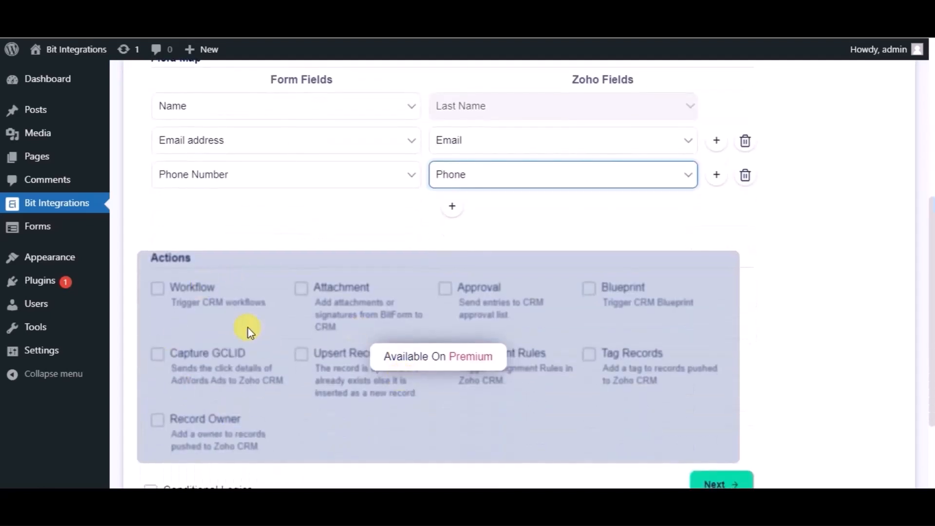
{"action": "scroll", "coordinate": [247, 328], "scroll_direction": "down", "scroll_amount": 3}
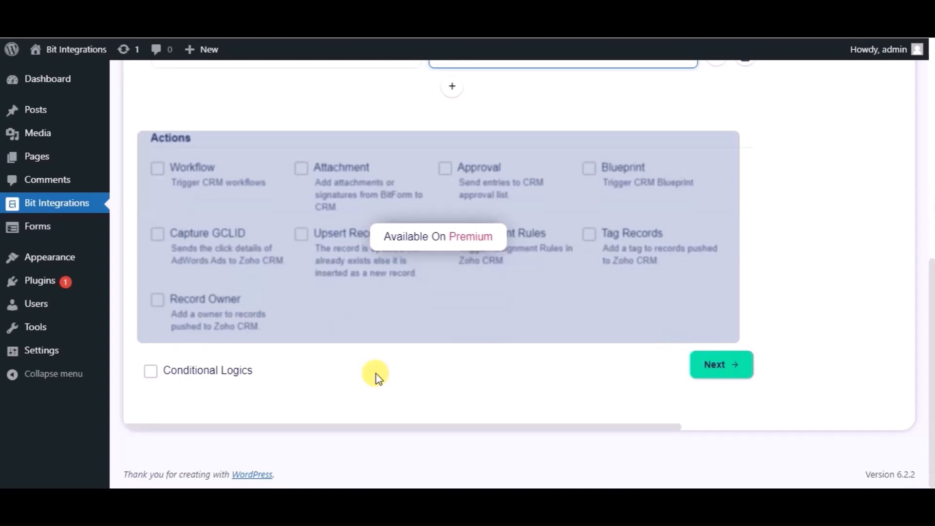
{"action": "left_click", "coordinate": [718, 370]}
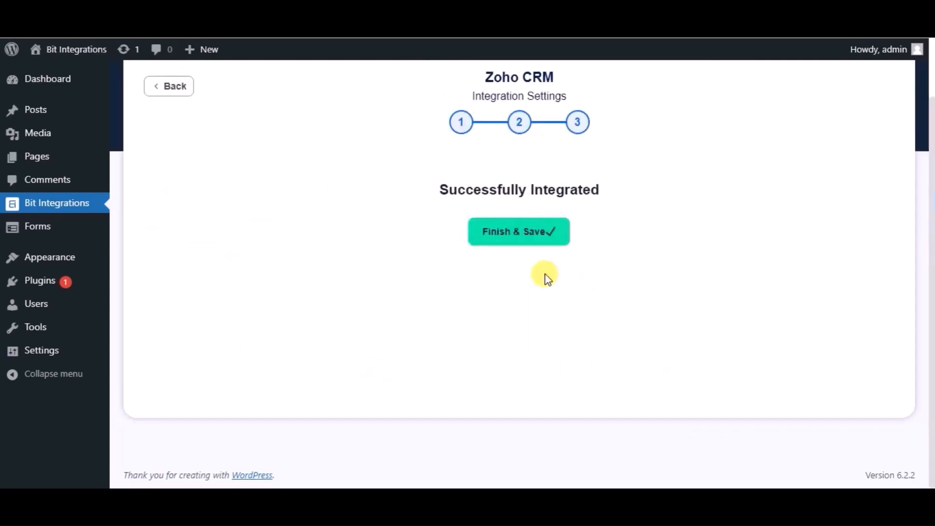
{"action": "left_click", "coordinate": [502, 233]}
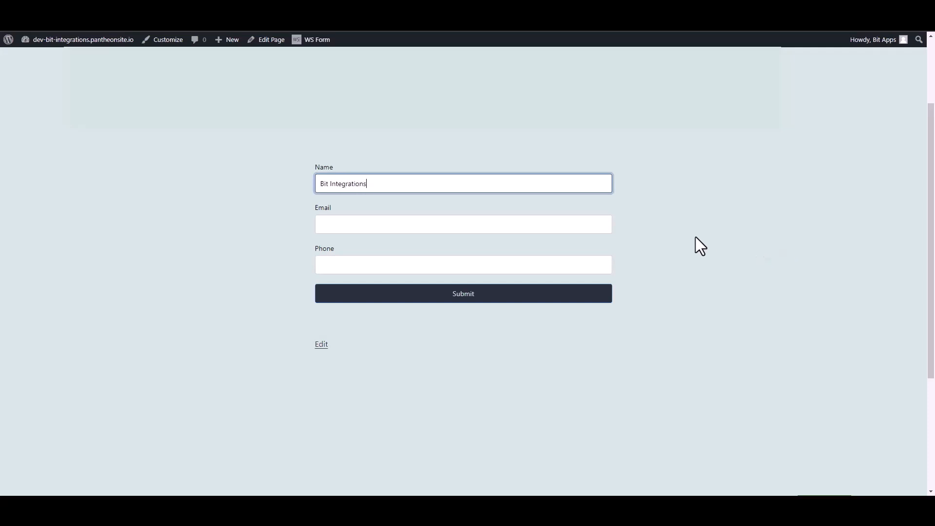
- Fill in the contact's email and phone number in the published contact form and submit it as a test entry
{"action": "left_click", "coordinate": [601, 220]}
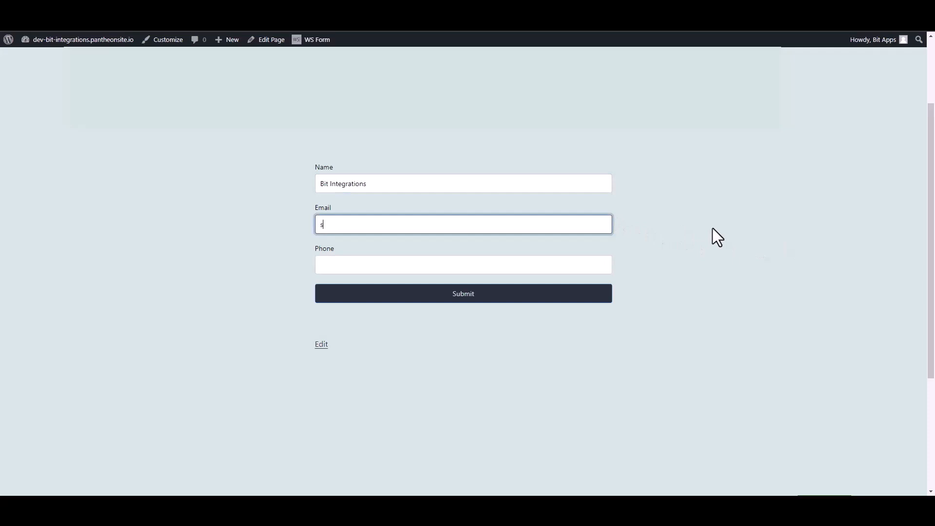
{"action": "left_click", "coordinate": [609, 267]}
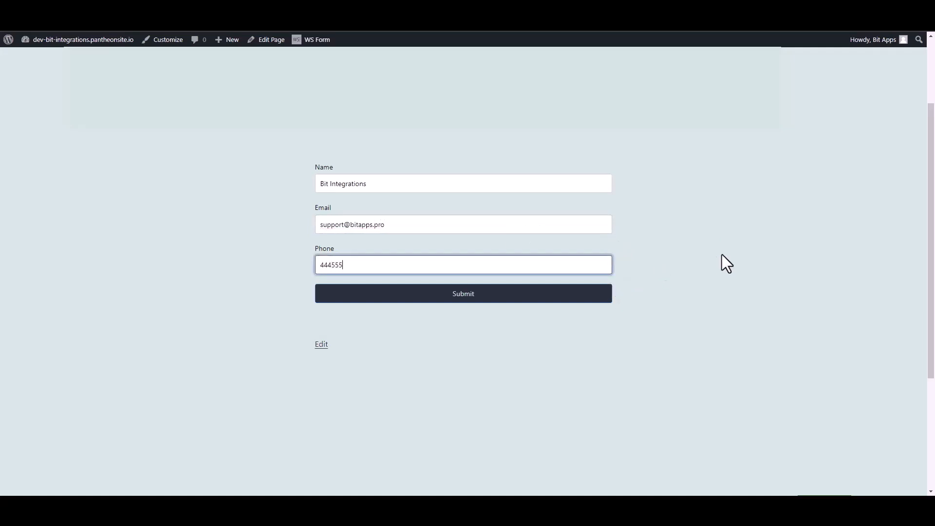
{"action": "left_click", "coordinate": [606, 297]}
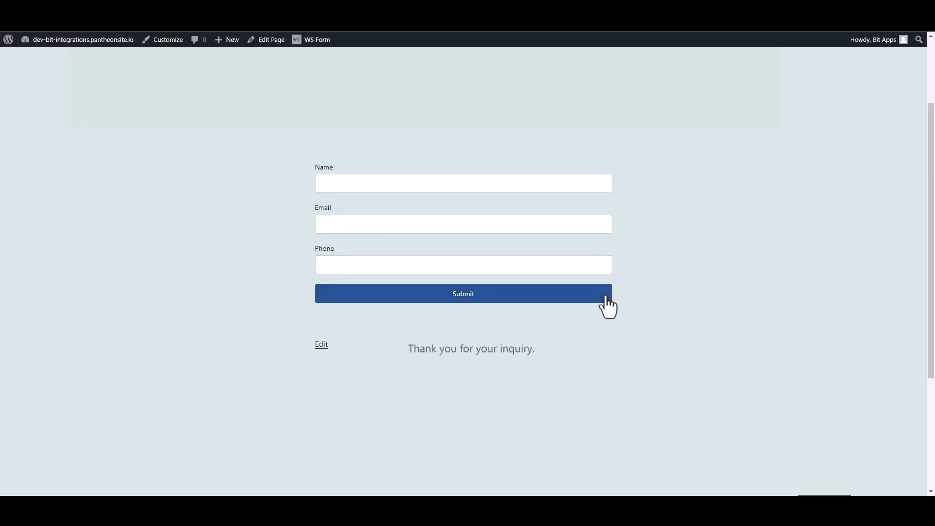